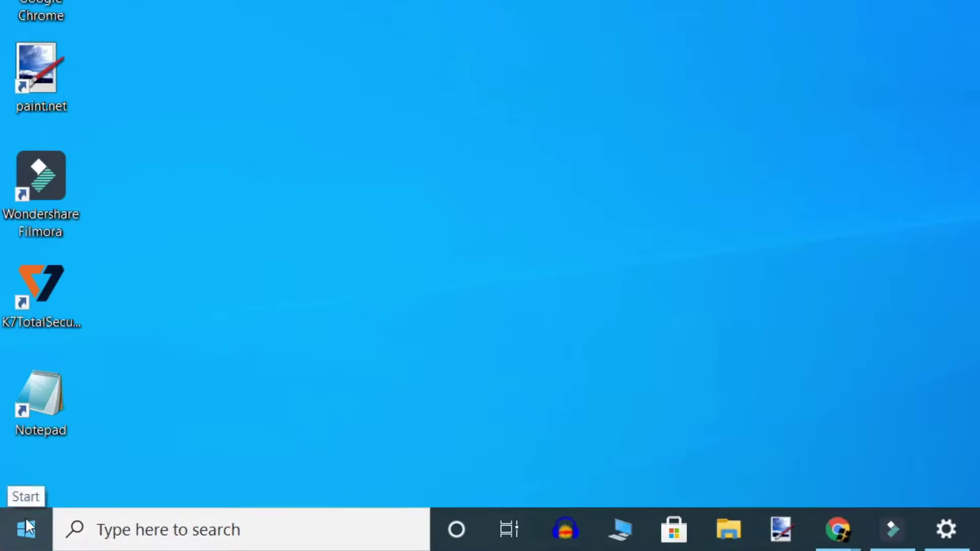
Run 'control' from the Win+X Run box to open All Control Panel Items
right_click(29, 532)
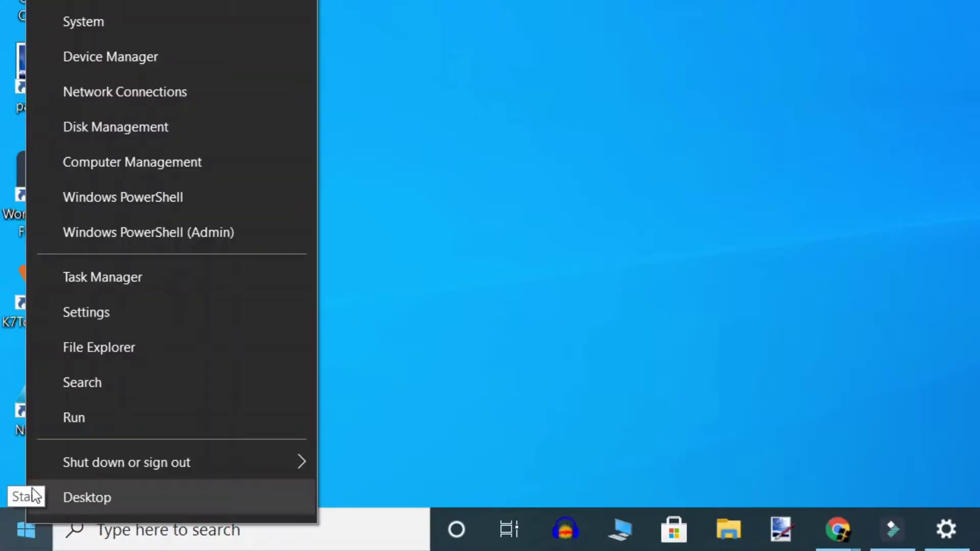
left_click(74, 418)
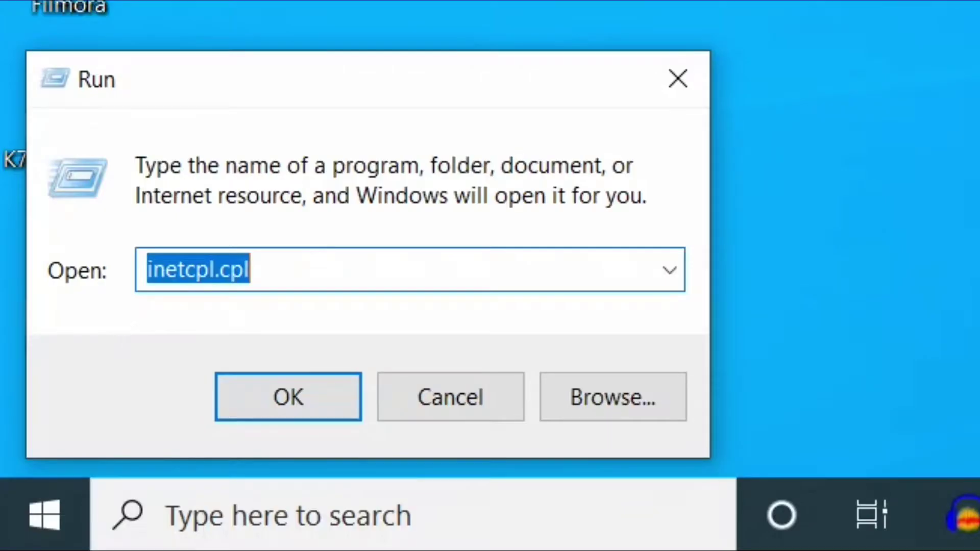
type("control")
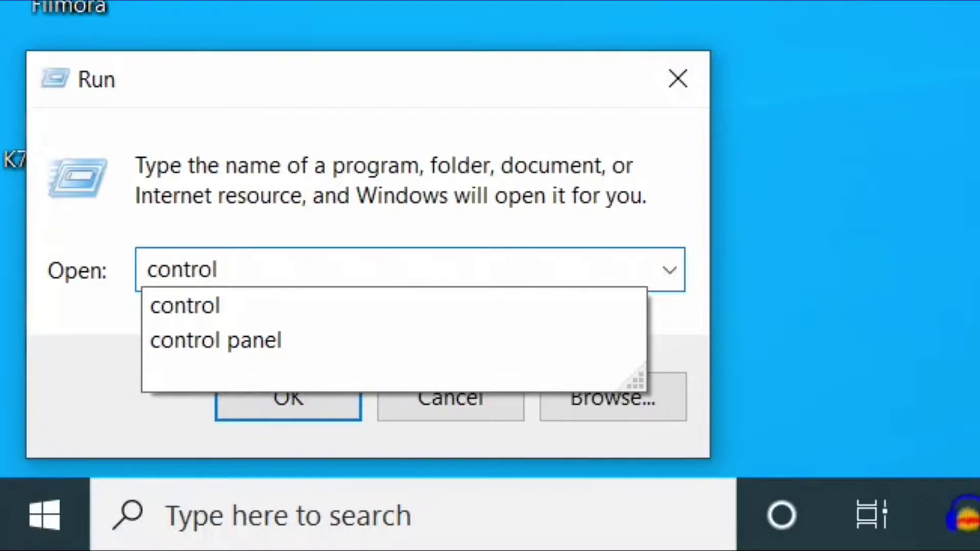
key("Return")
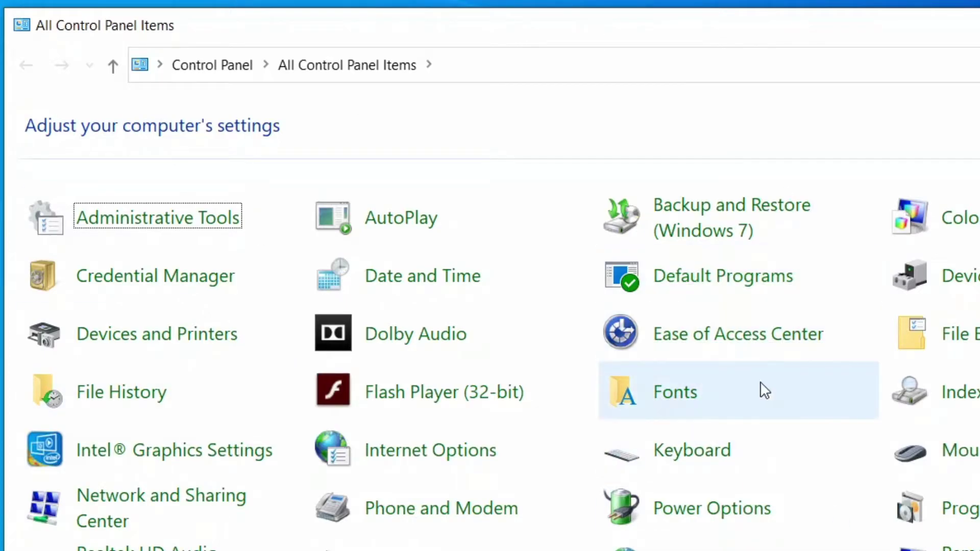
Restore the default font settings from the Fonts item's Font settings page
left_click(686, 399)
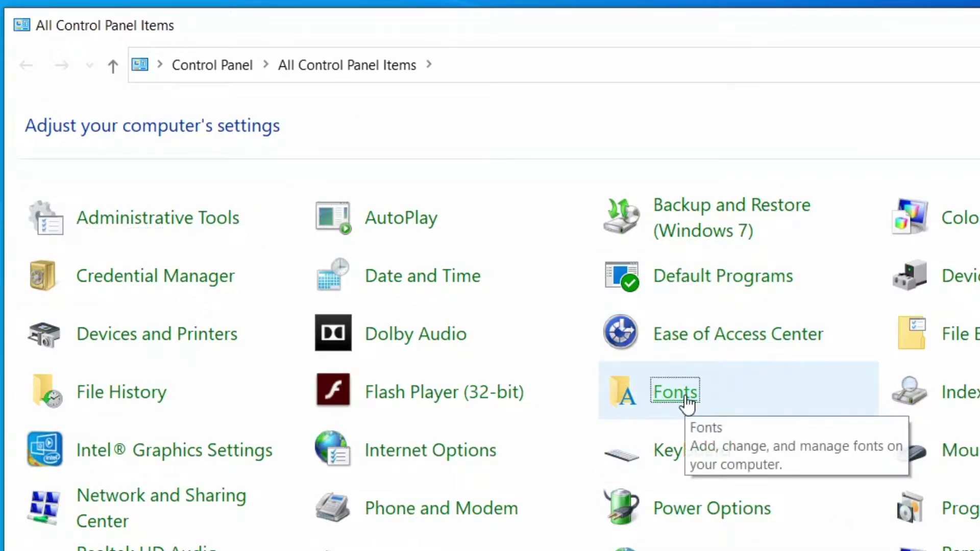
left_click(686, 399)
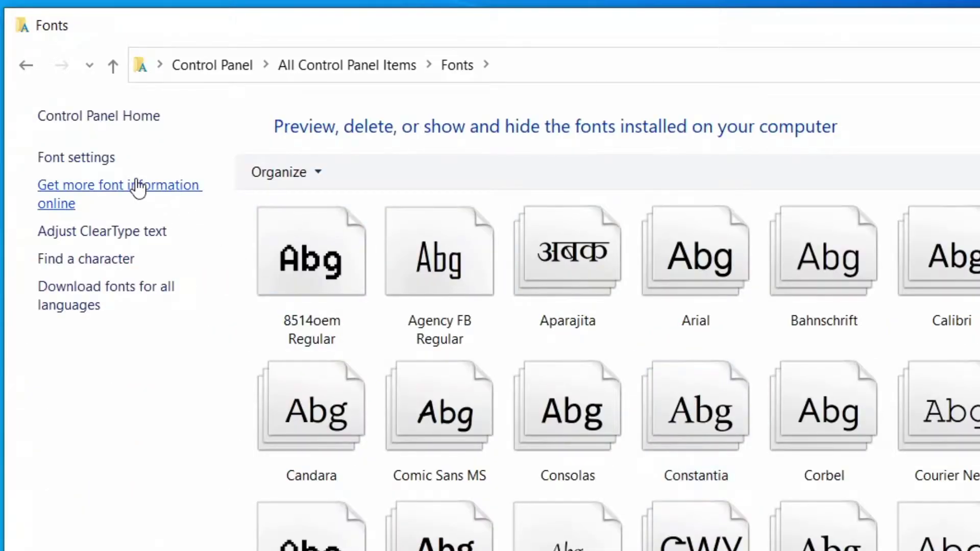
left_click(77, 164)
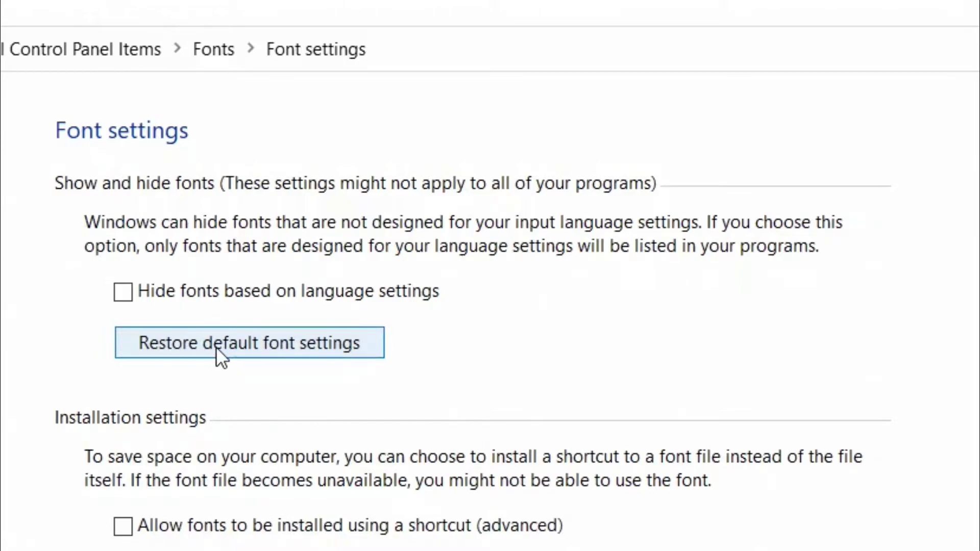
left_click(216, 347)
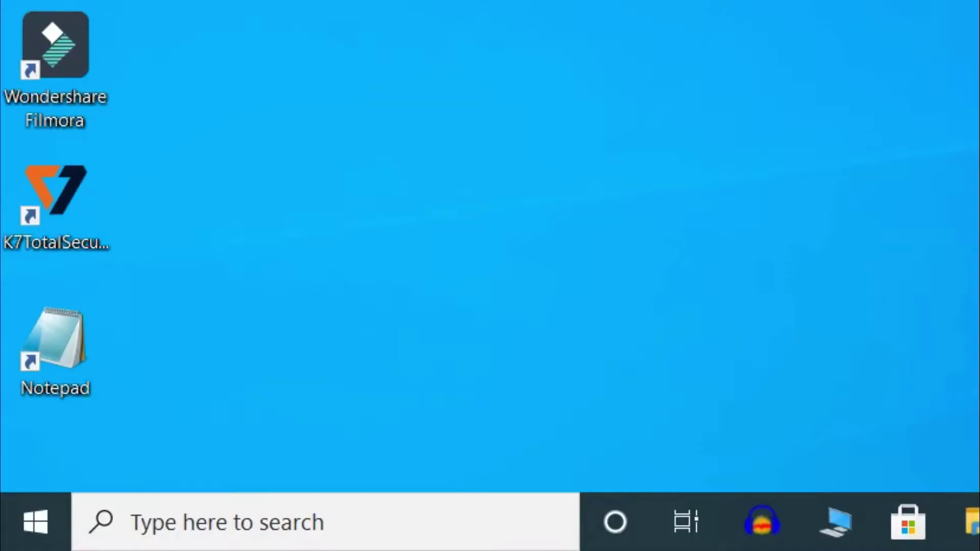
Run services.msc from the Win+X Run box, fixing the typos, to open Services
right_click(26, 509)
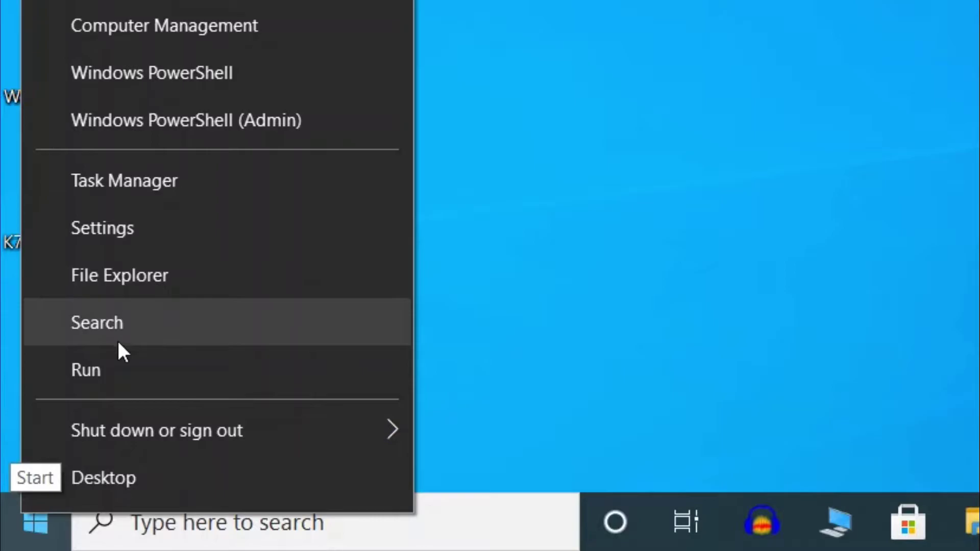
left_click(126, 377)
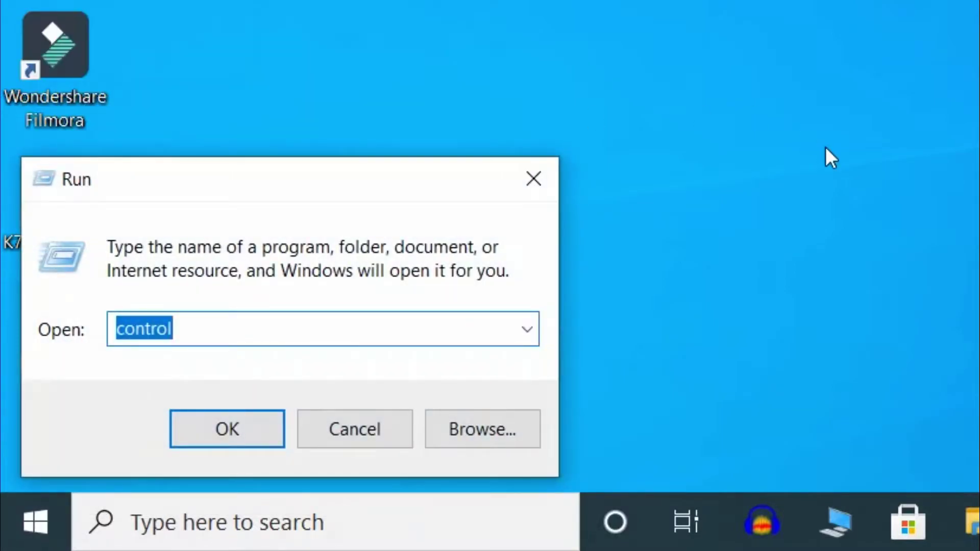
type("se")
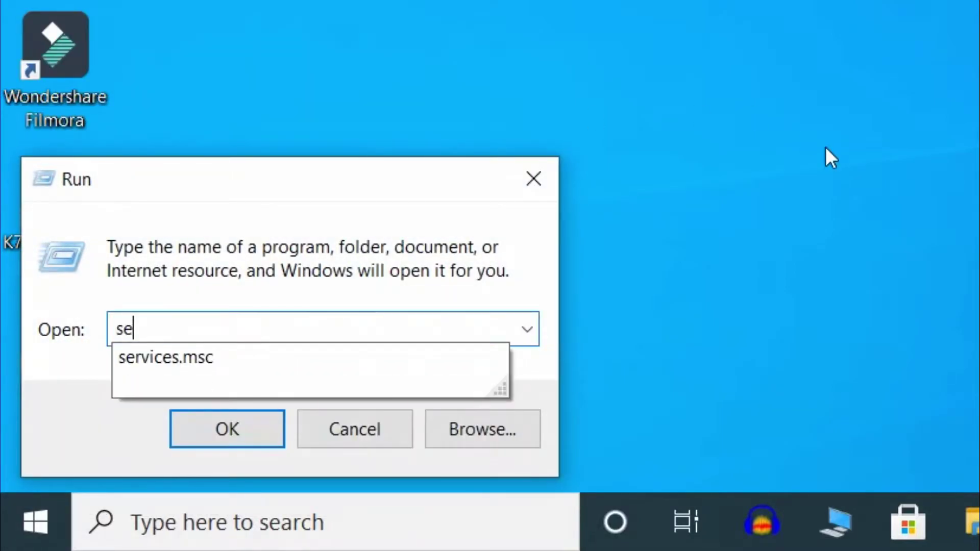
type("rvices.mn")
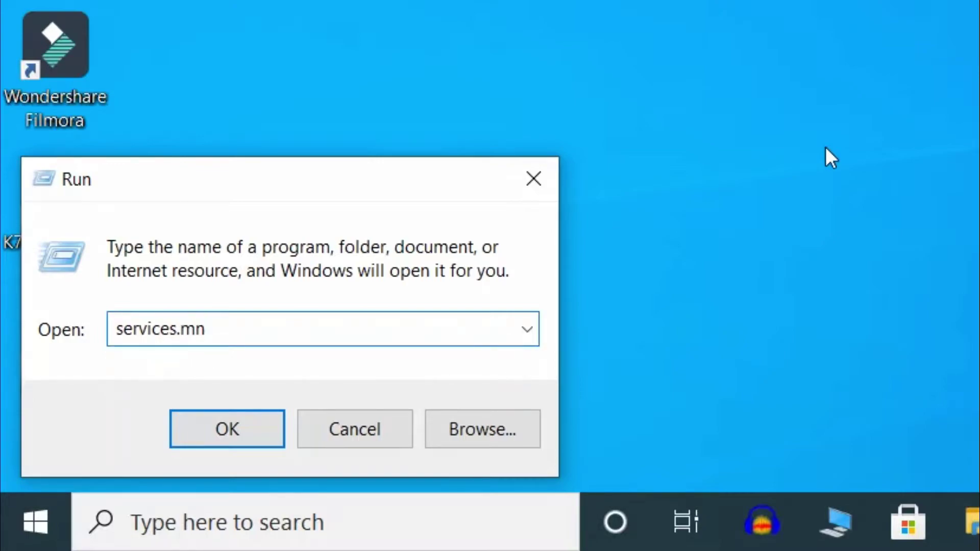
key("BackSpace")
type("sc")
key("BackSpace")
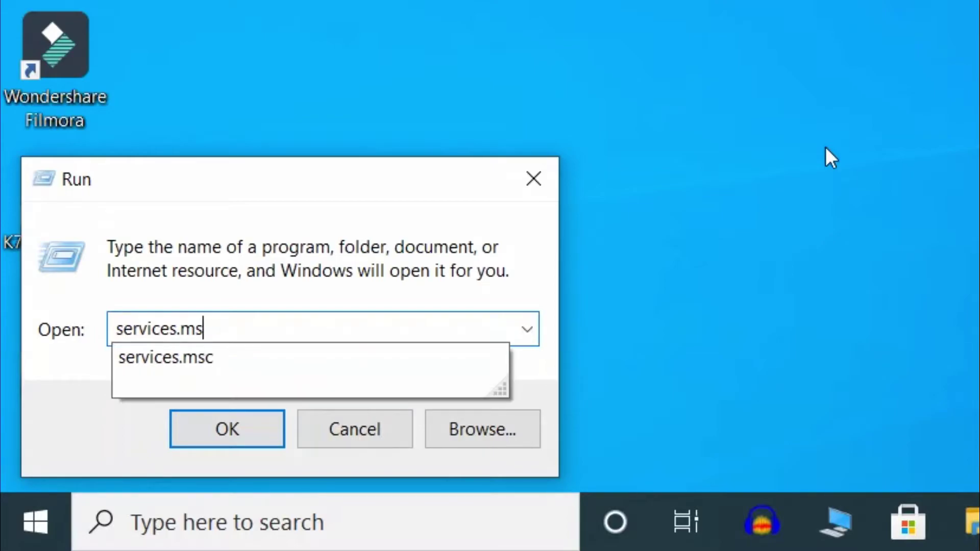
type("c")
key("Return")
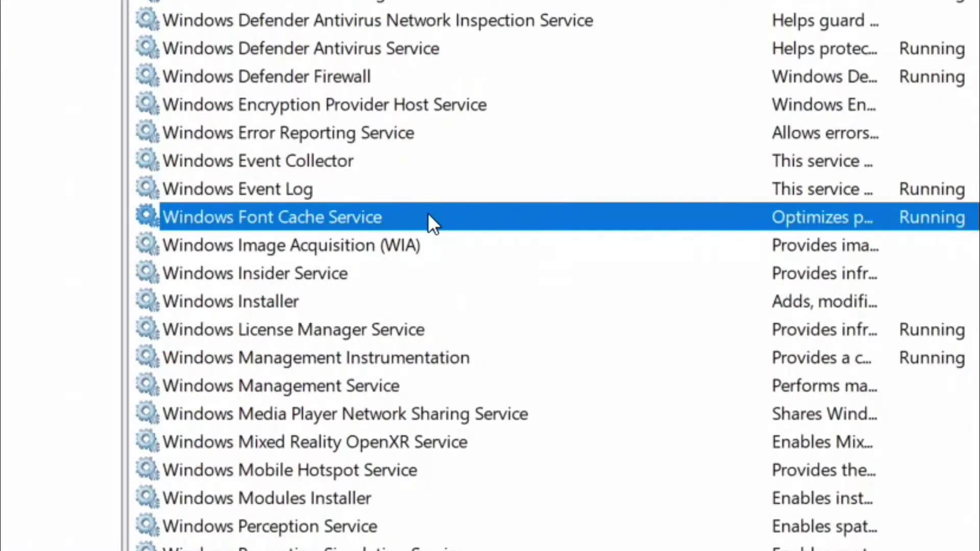
Set Windows Font Cache Service startup type to Disabled, stop the service and save
double_click(428, 215)
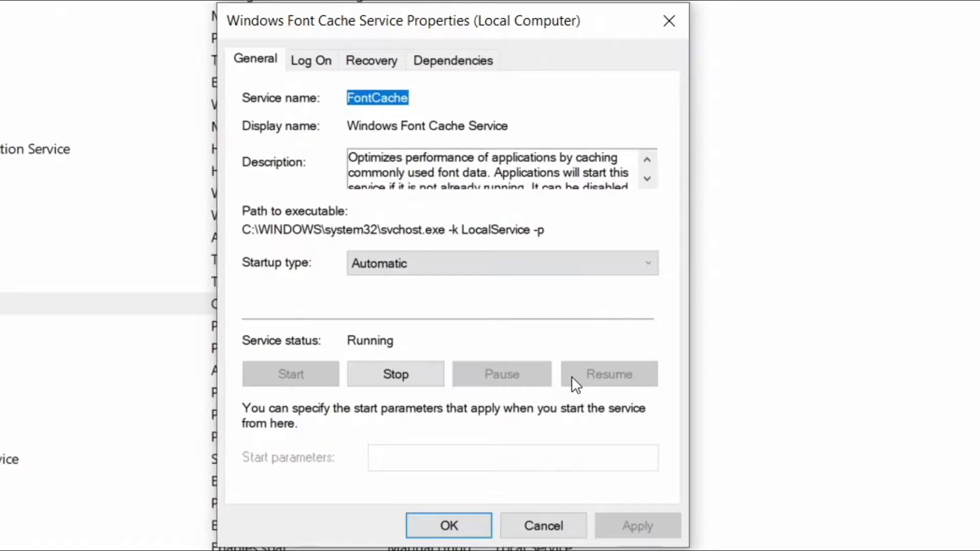
left_click(257, 65)
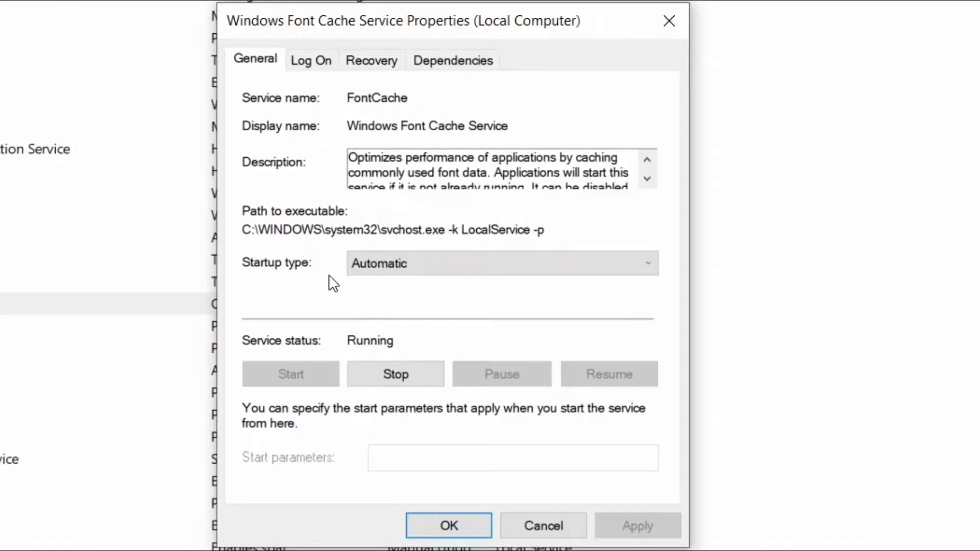
left_click(370, 265)
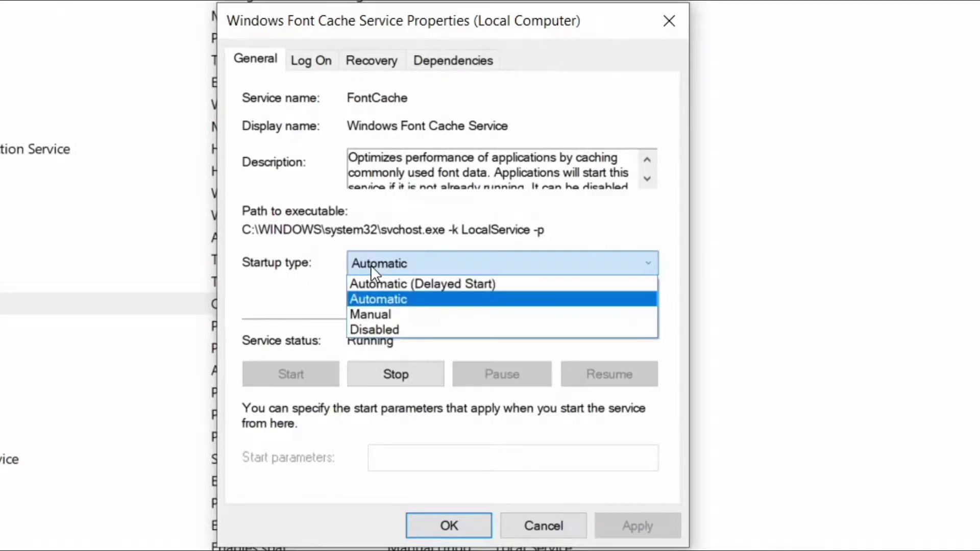
left_click(387, 326)
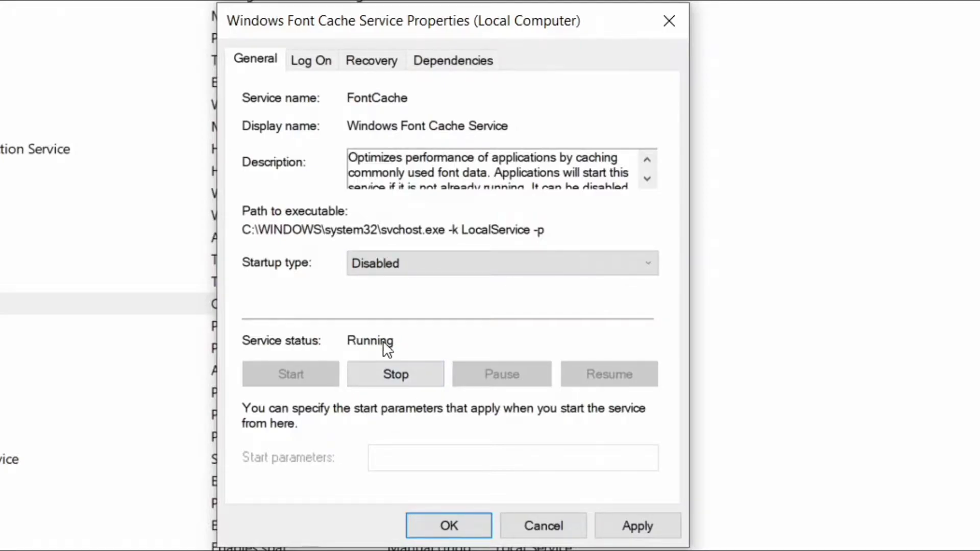
left_click(395, 375)
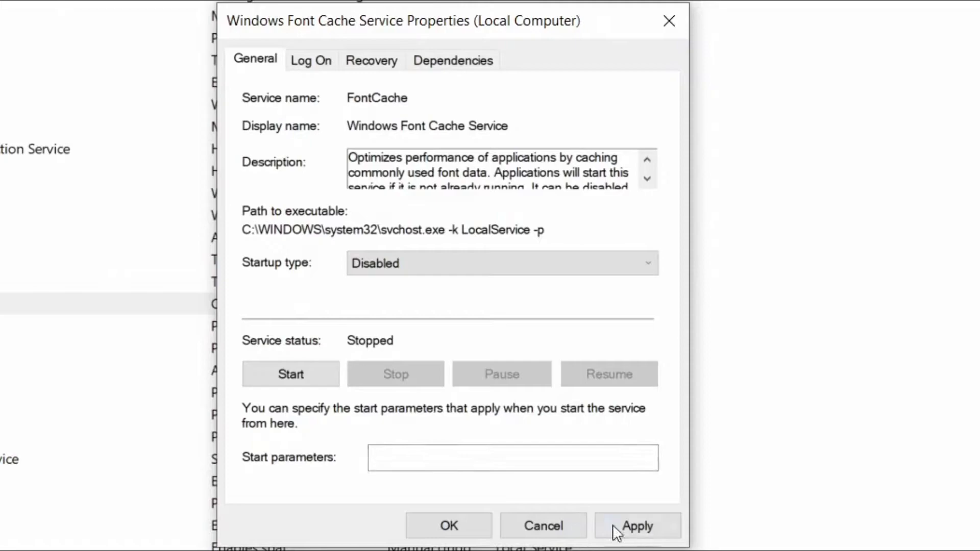
left_click(437, 526)
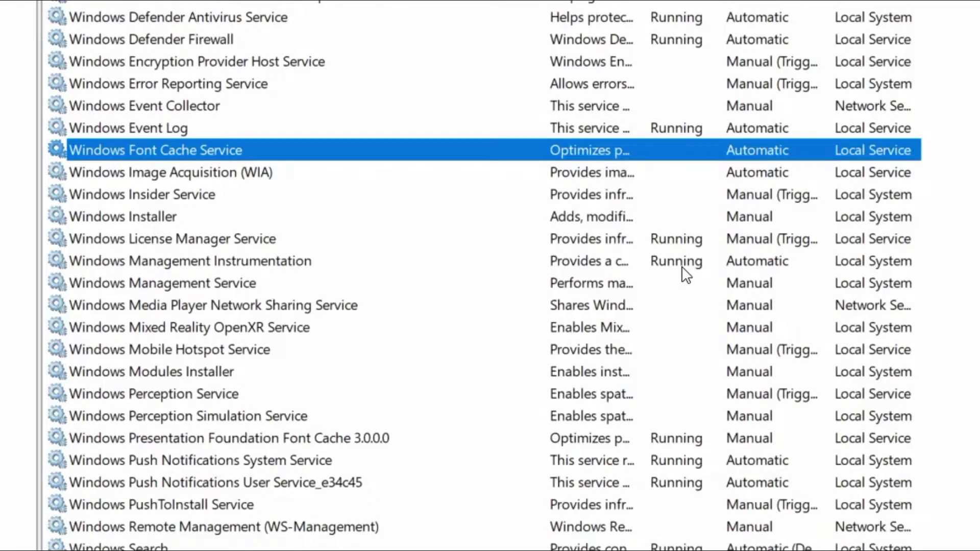
Set the Windows Presentation Foundation Font Cache 3.0.0.0 startup type to Disabled
left_click(222, 439)
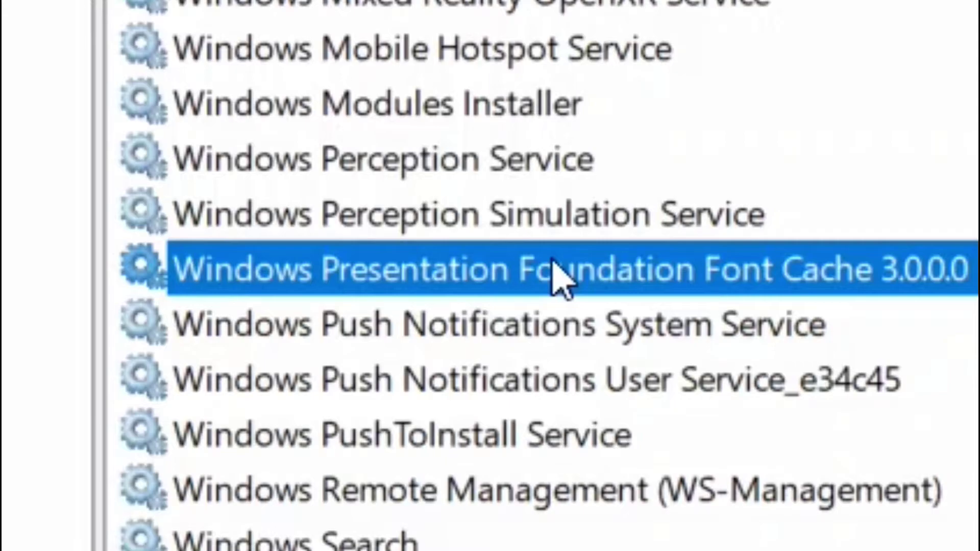
double_click(562, 278)
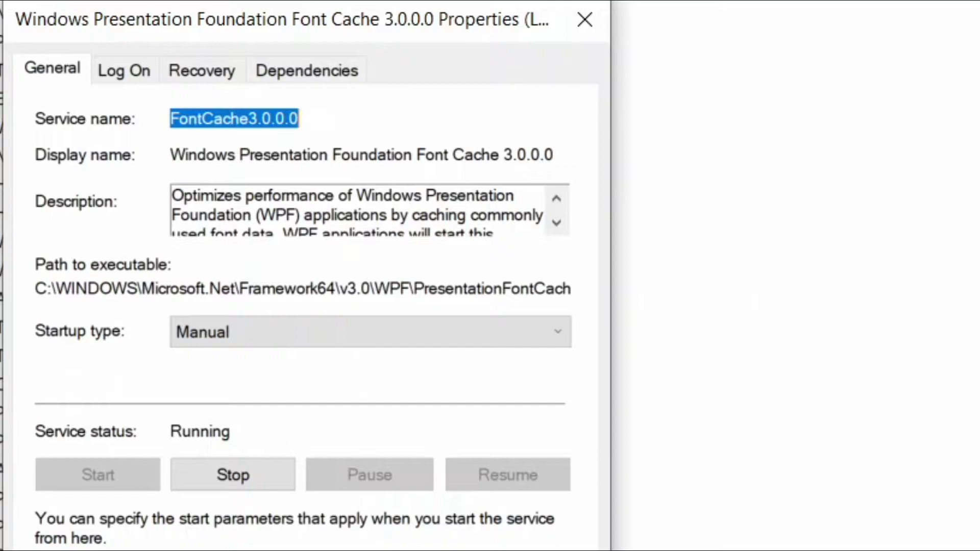
left_click(230, 343)
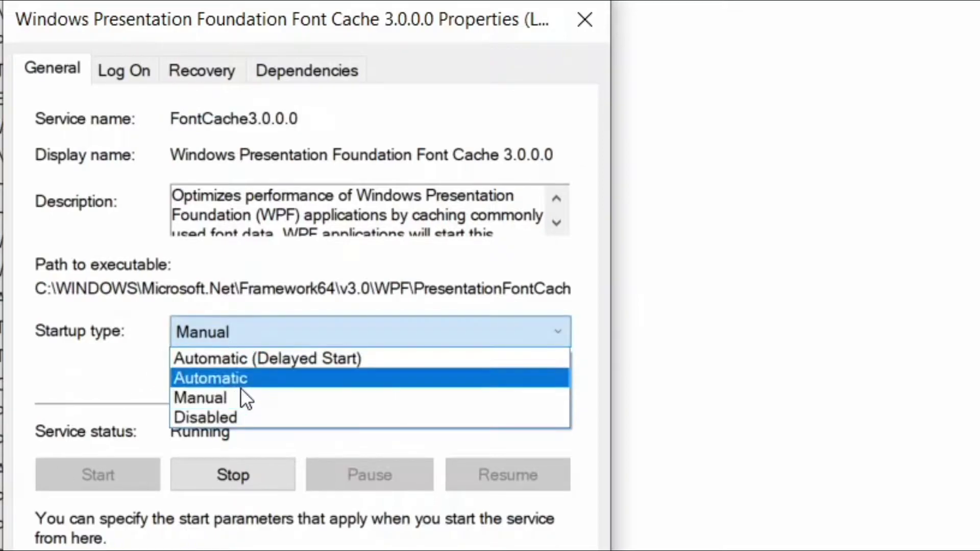
left_click(243, 418)
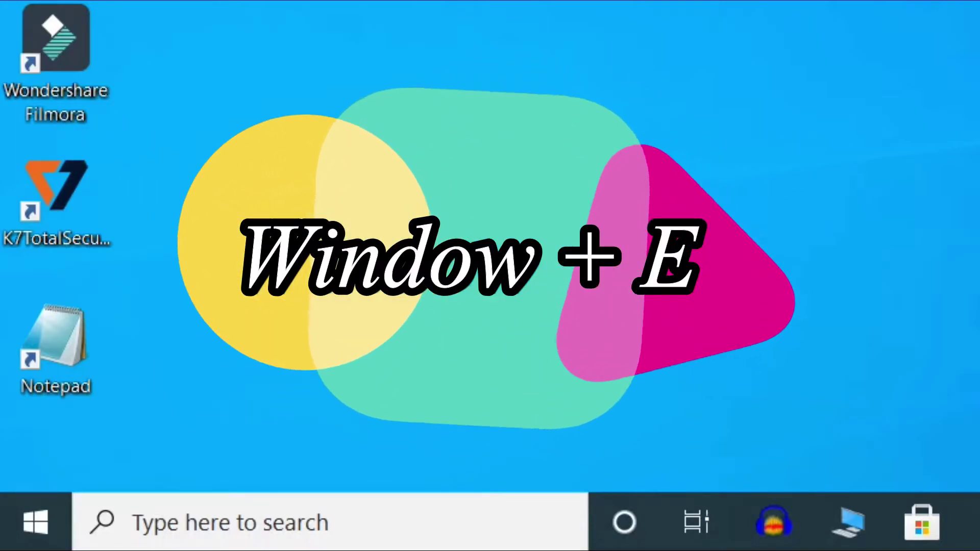
Open File Explorer and browse to the Windows folder on drive C:
key("super+e")
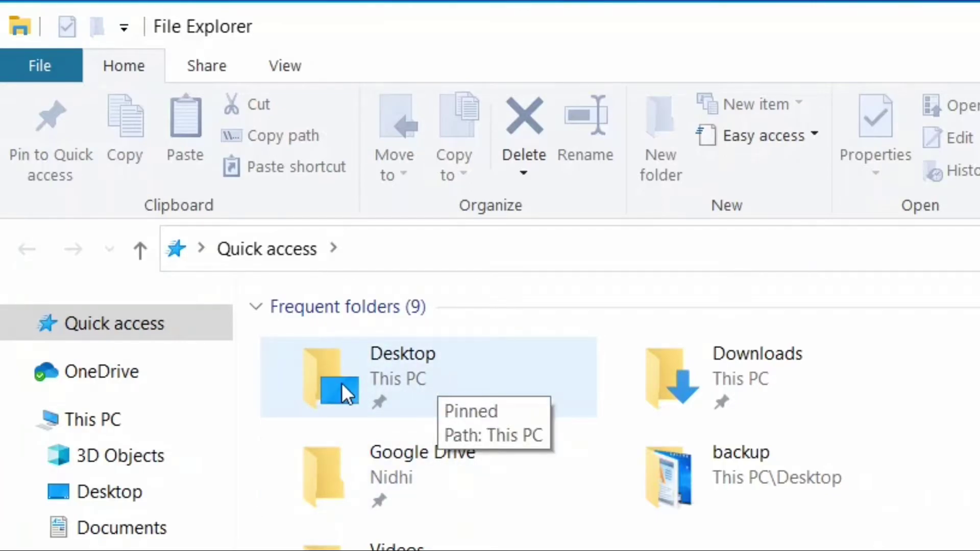
left_click(85, 428)
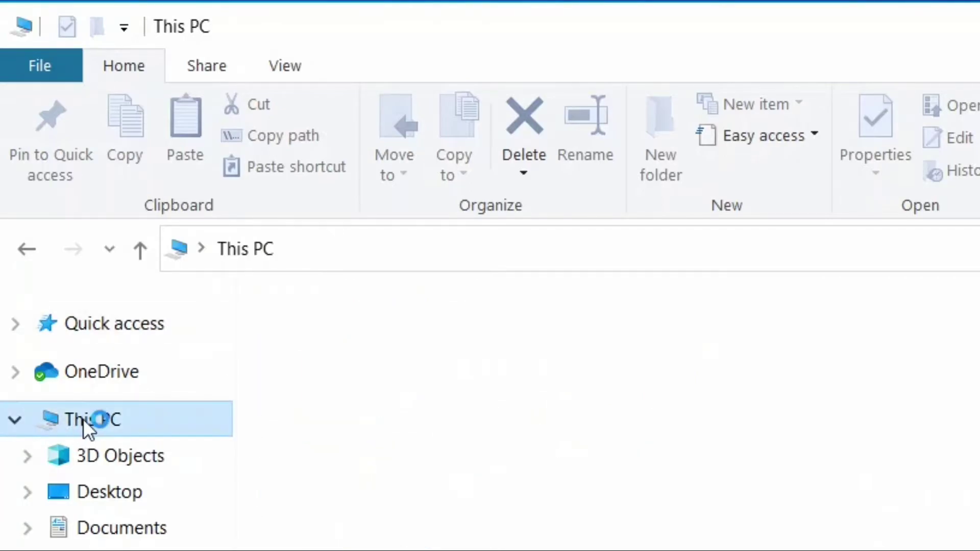
double_click(472, 322)
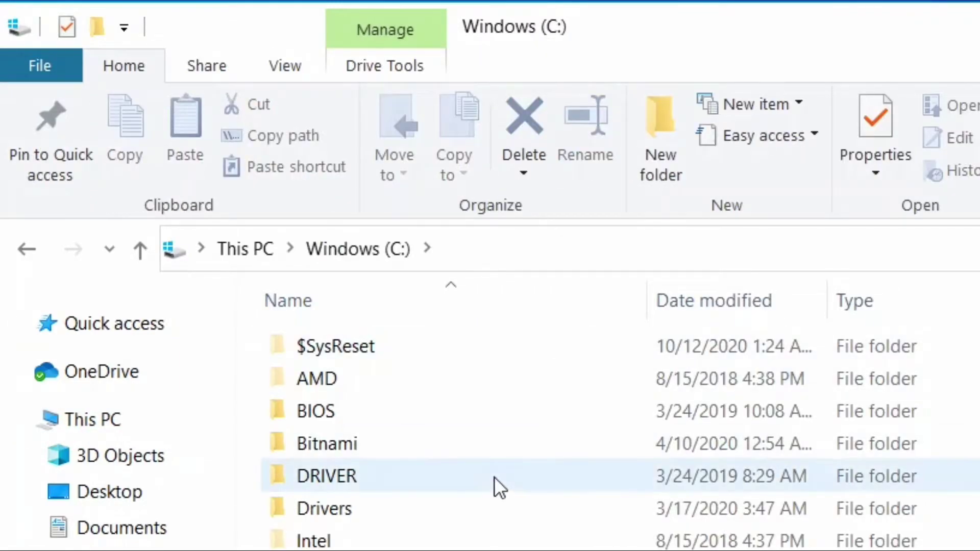
scroll(494, 477, "down", 2)
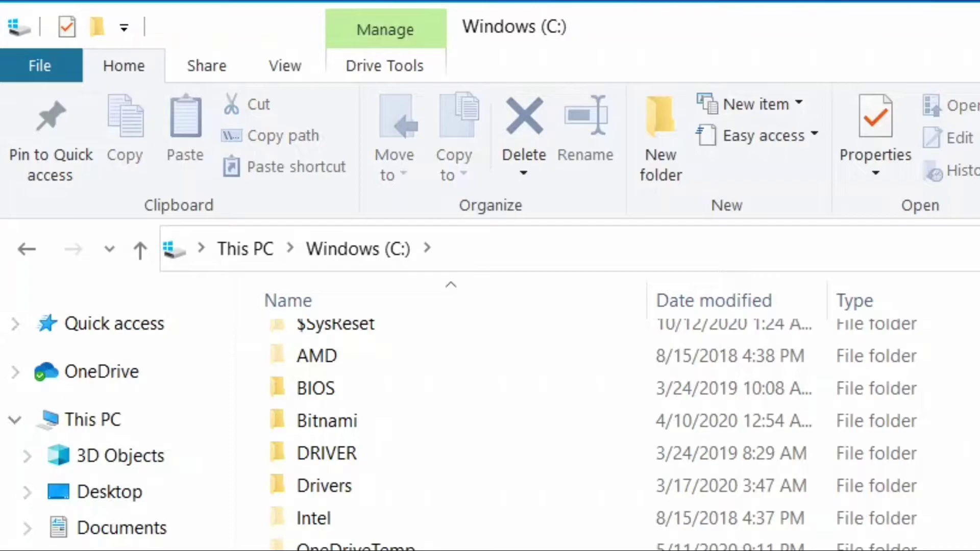
key("Return")
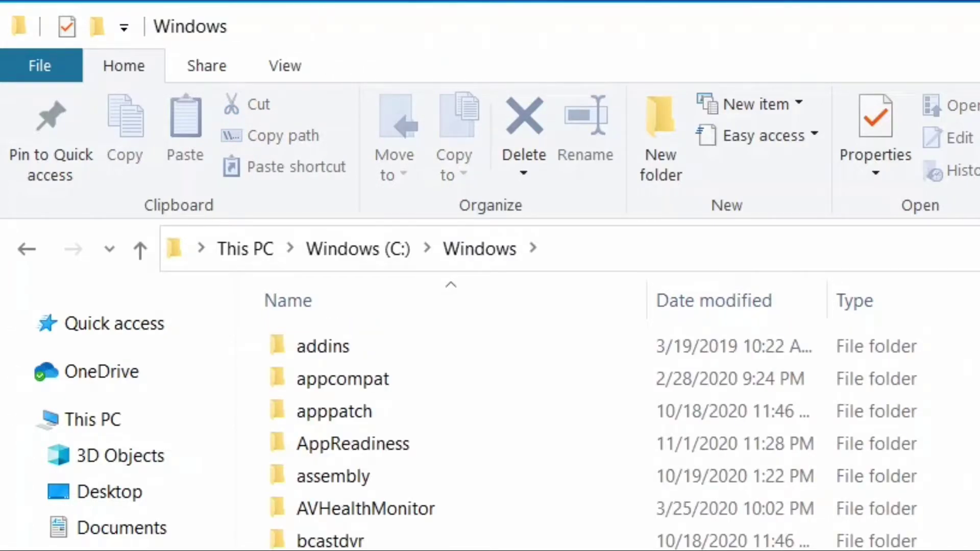
scroll(592, 434, "down", 15)
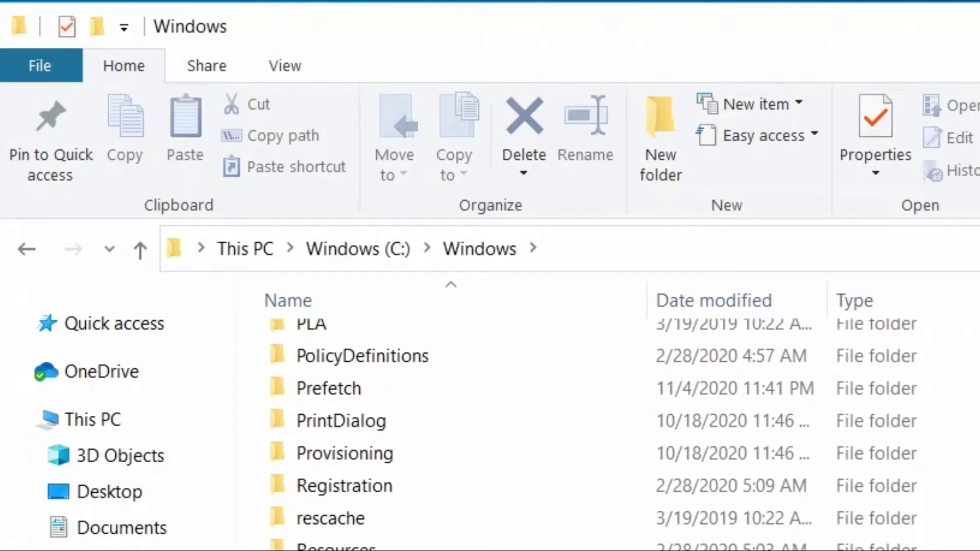
scroll(497, 429, "up", 1)
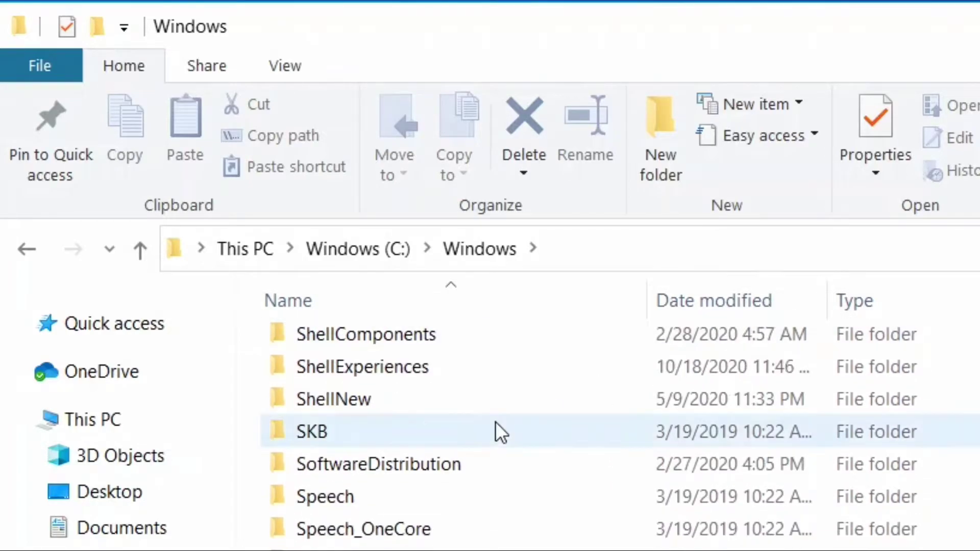
scroll(434, 430, "up", 1)
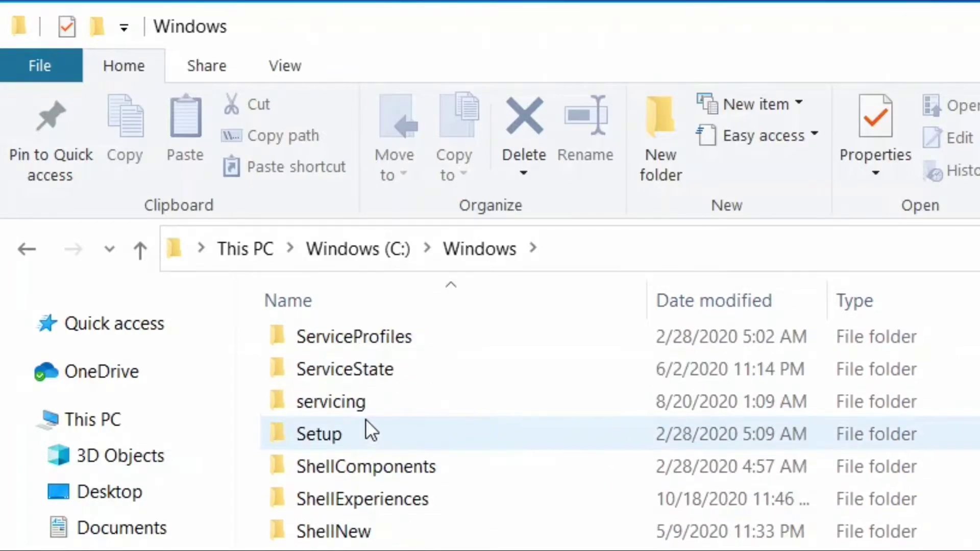
Open ServiceProfiles\LocalService\AppData\Local, granting permanent access at each permission prompt
double_click(378, 334)
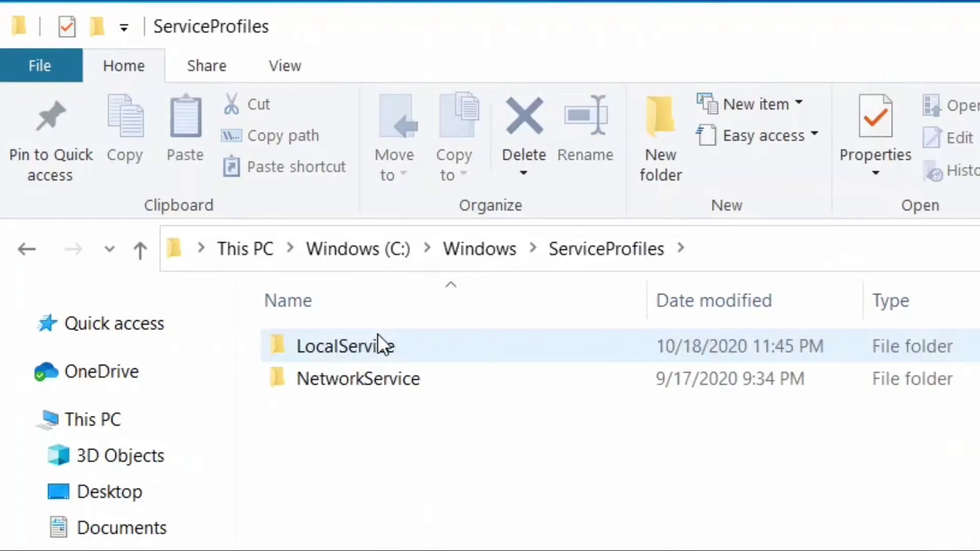
double_click(400, 346)
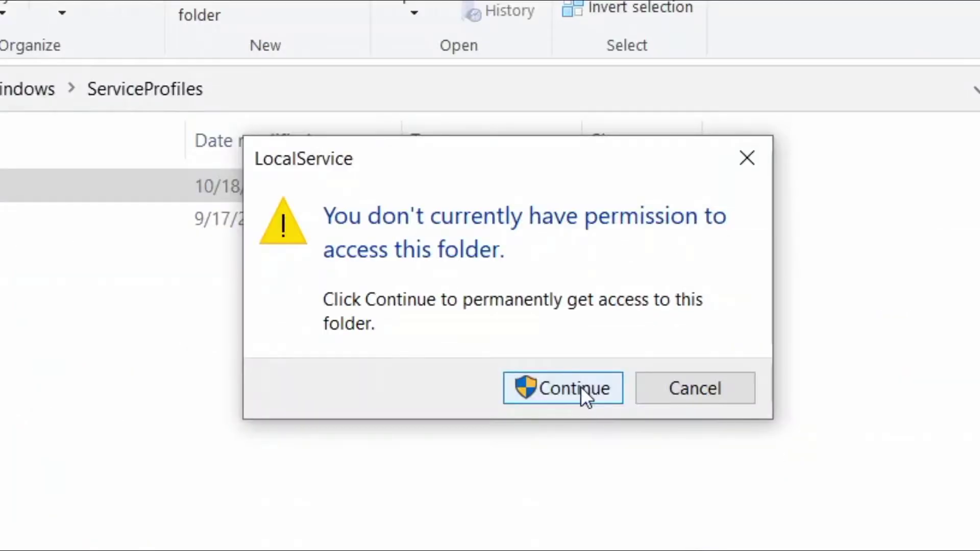
left_click(580, 386)
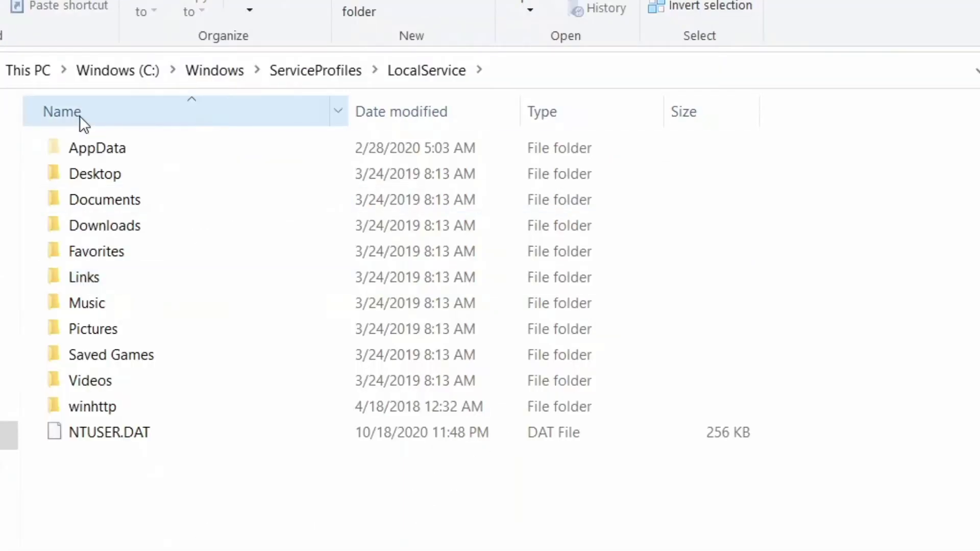
left_click(97, 152)
double_click(96, 151)
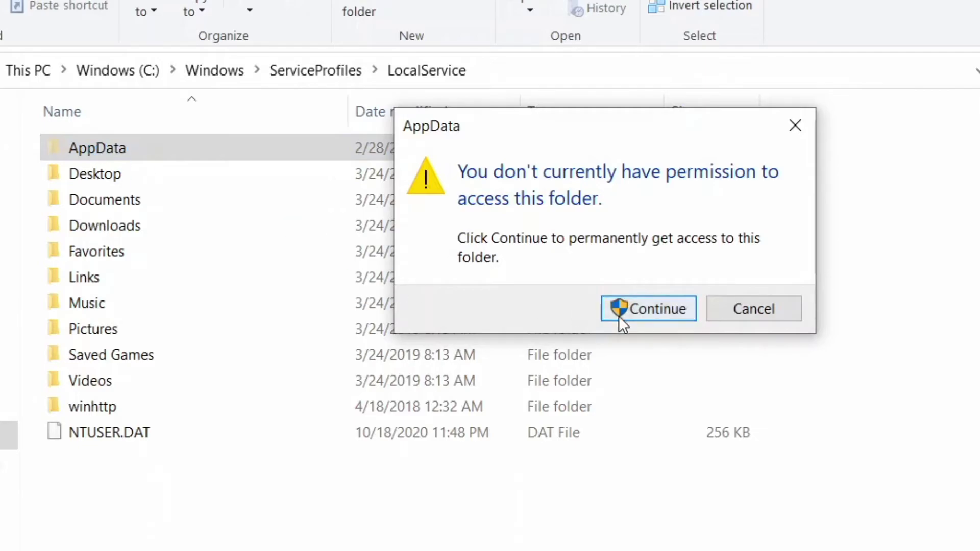
left_click(656, 313)
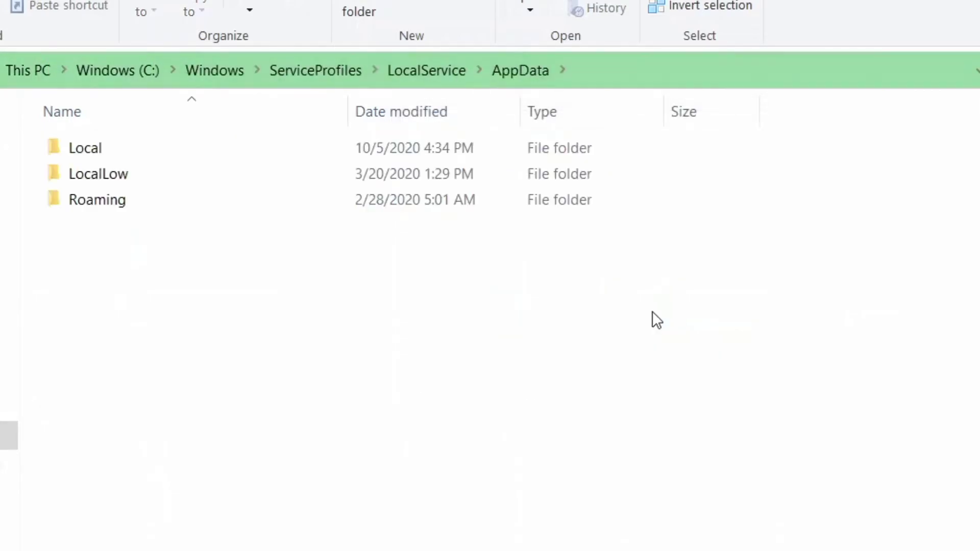
double_click(100, 140)
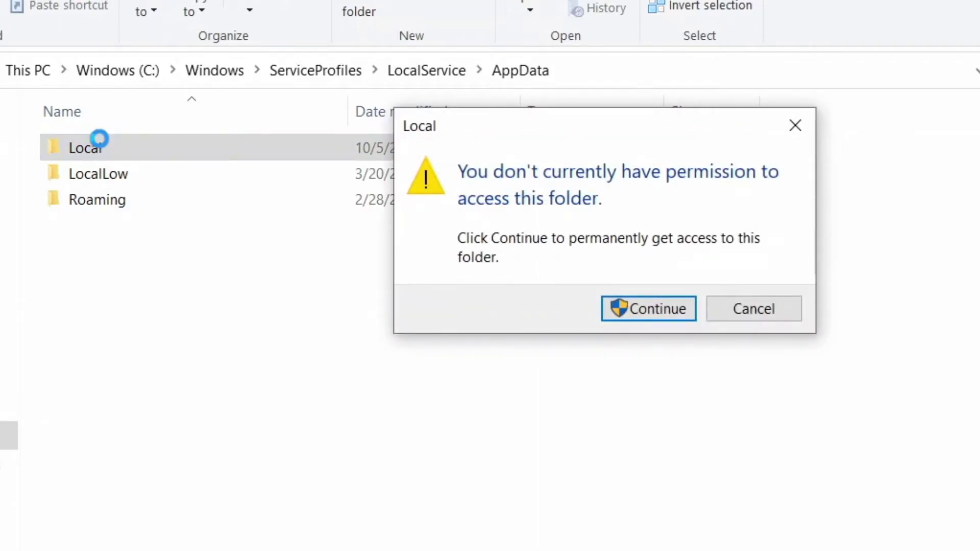
left_click(679, 308)
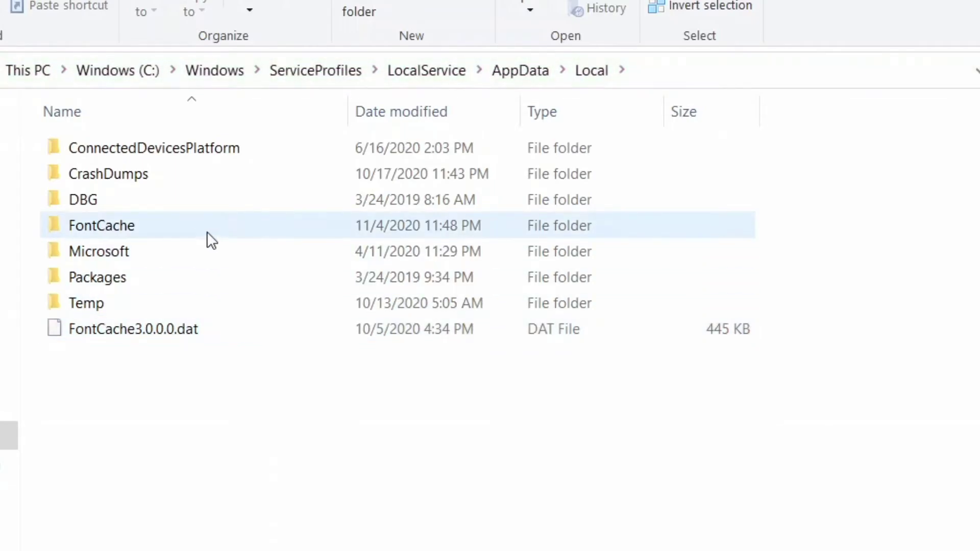
double_click(187, 230)
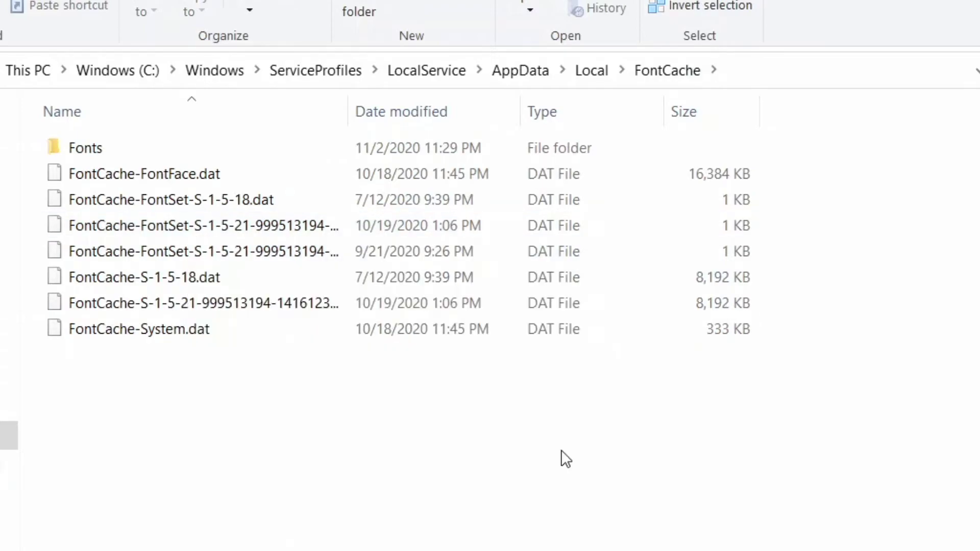
left_click_drag(769, 460, 129, 113)
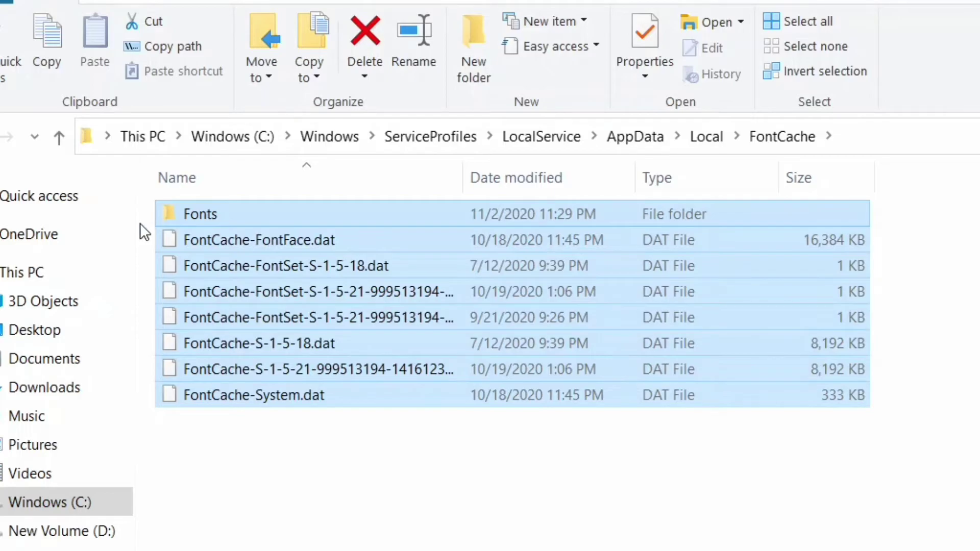
left_click(68, 143)
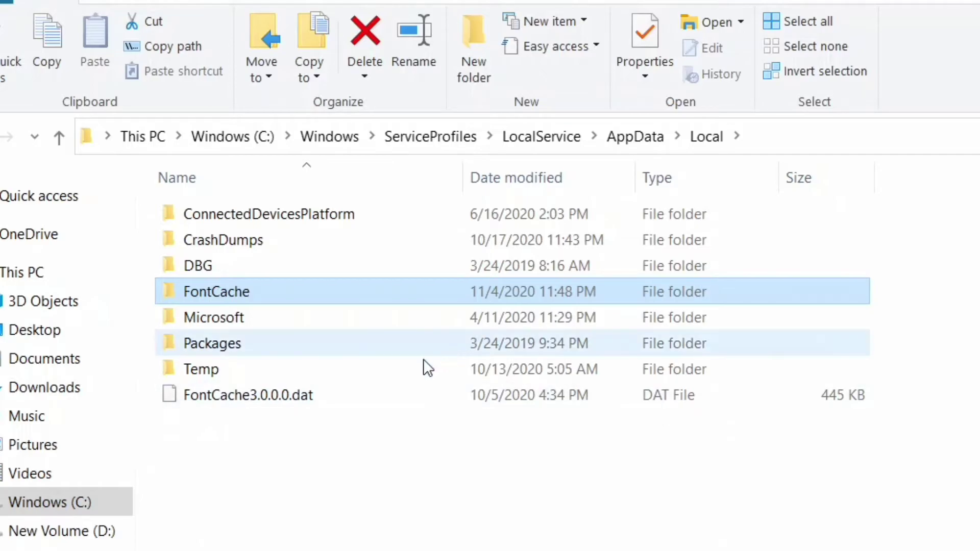
Select then deselect FontCache3.0.0.0.dat, and go up one level to AppData
left_click(301, 397)
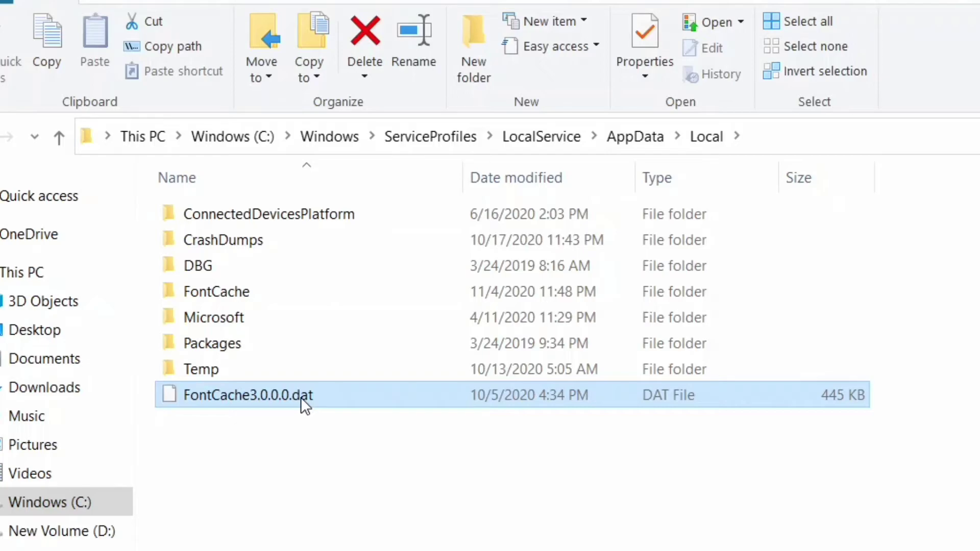
left_click(342, 509)
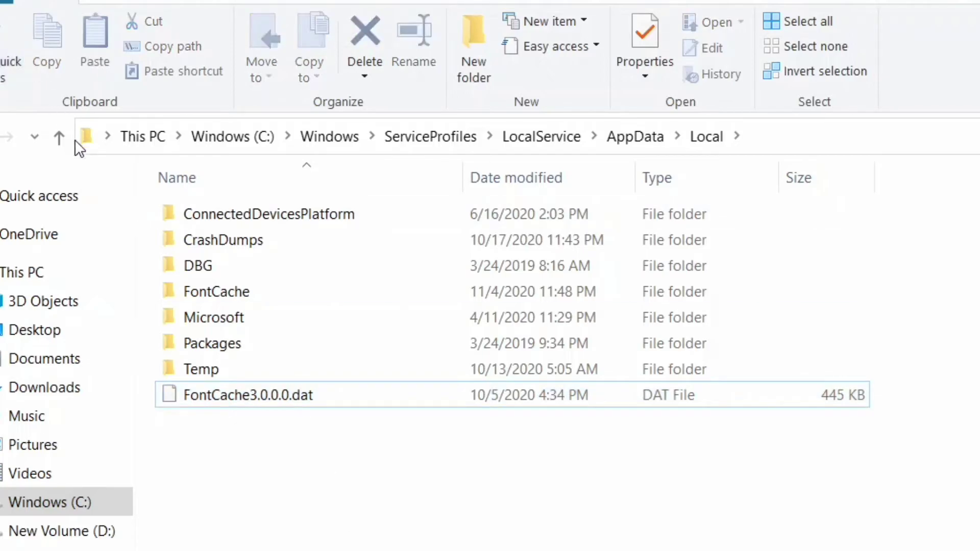
left_click(58, 143)
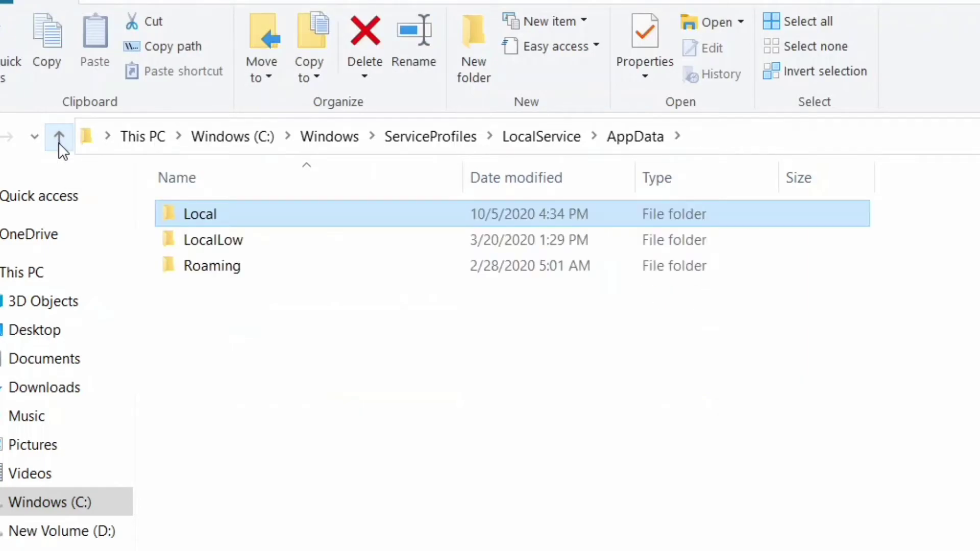
Jump back to the Windows folder and select FNTCACHE.DAT in System32
left_click(333, 134)
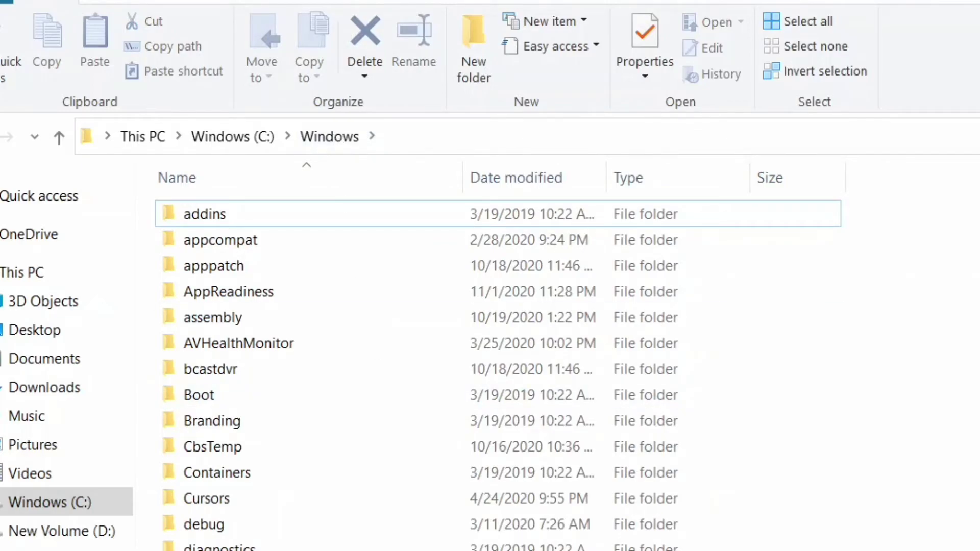
scroll(498, 371, "down", 2)
scroll(418, 371, "down", 15)
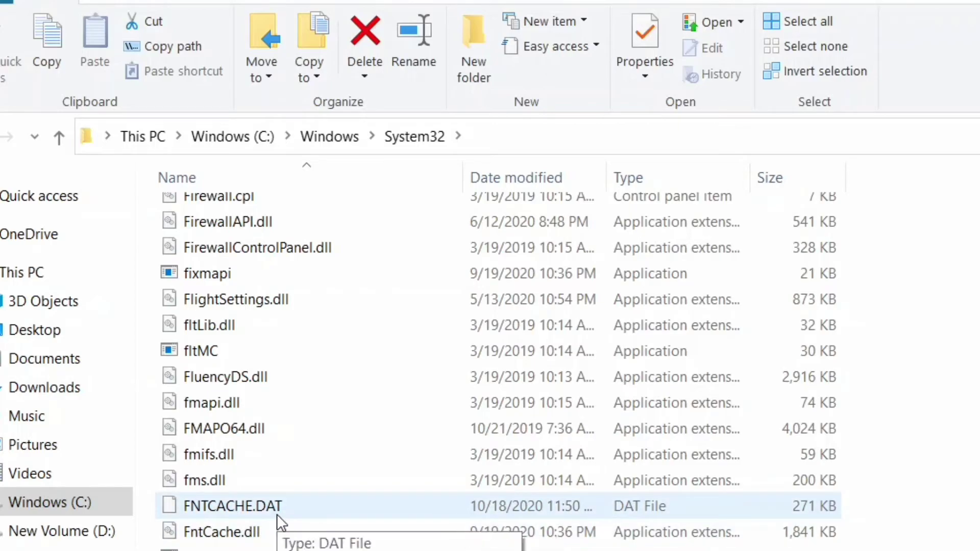
left_click(298, 509)
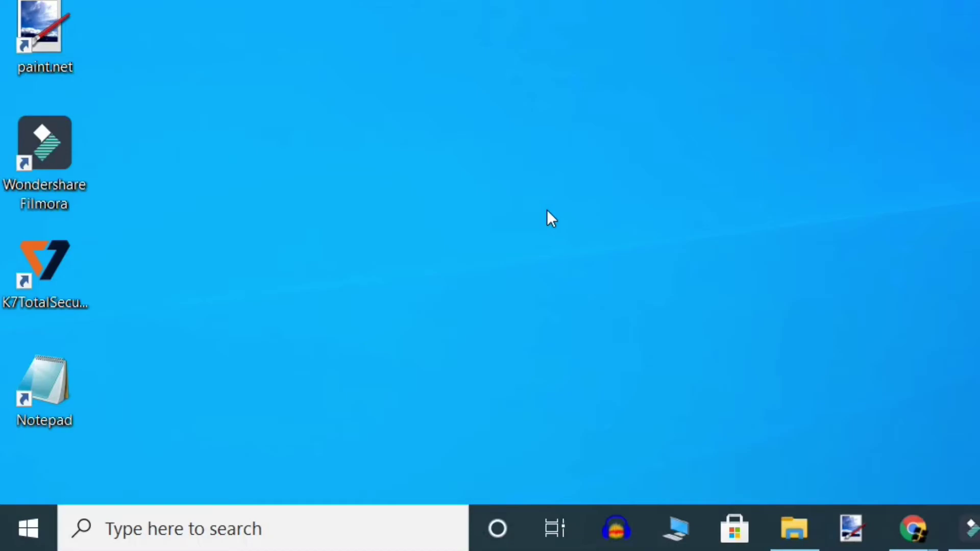
Search 'services' from the taskbar and launch the Services best match
left_click(236, 530)
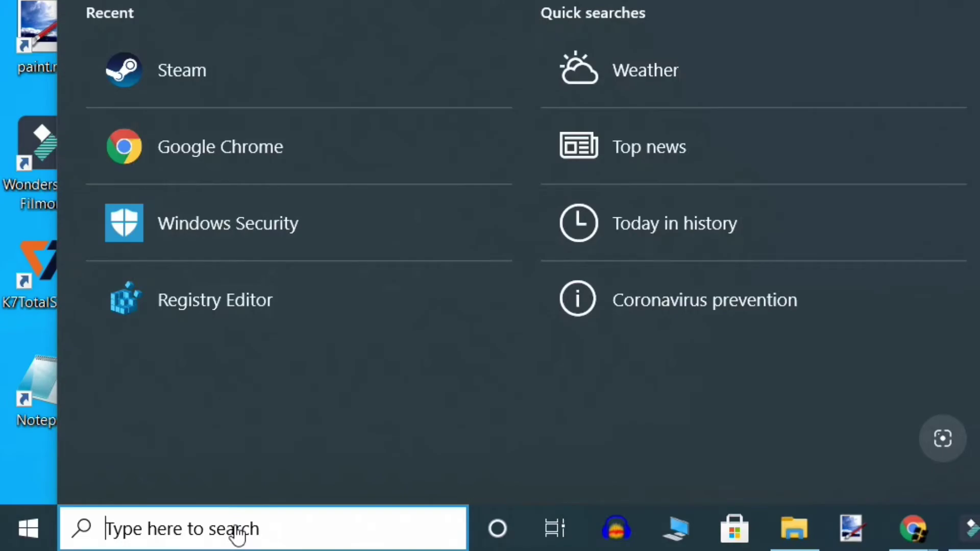
type("se")
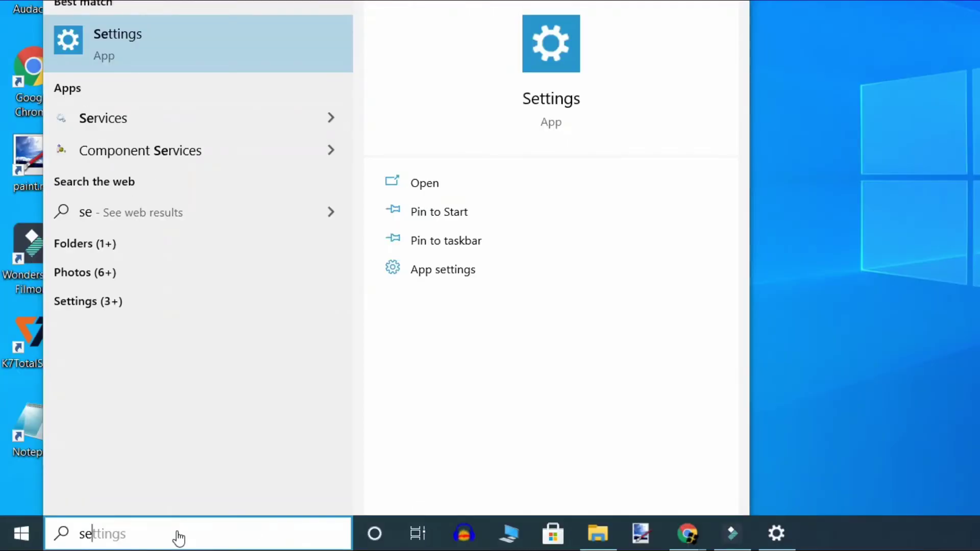
type("rvic")
type("es")
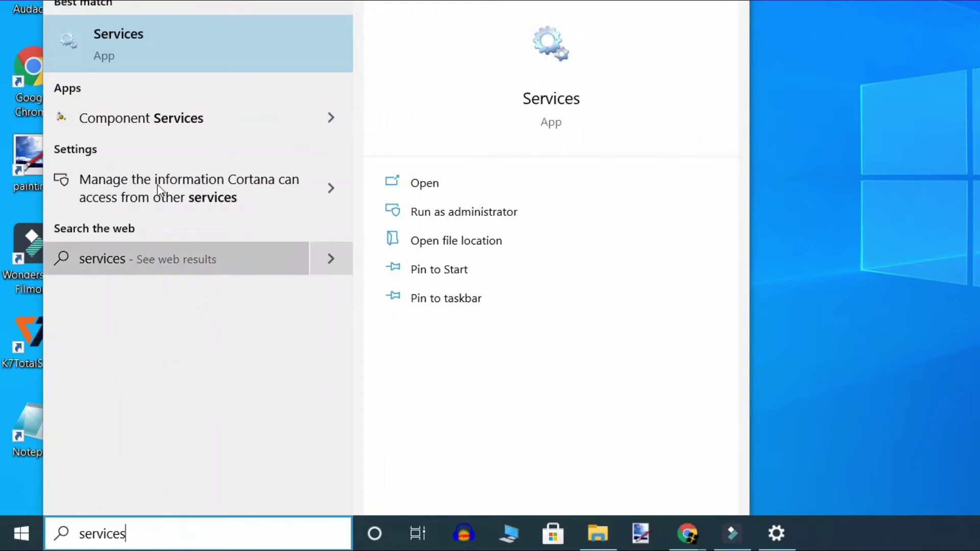
left_click(176, 36)
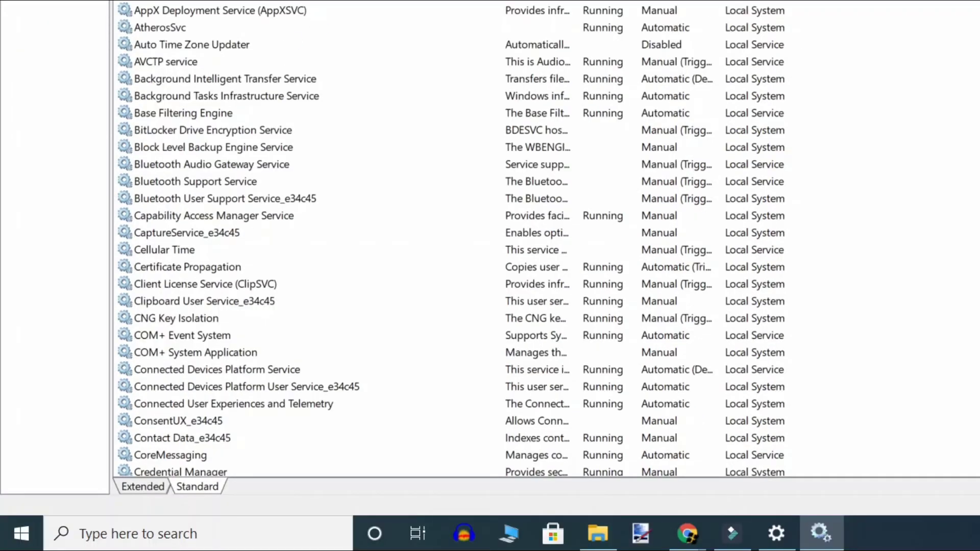
Confirm Windows Font Cache Service shows Automatic startup and Running, then close its properties
scroll(449, 239, "down", 20)
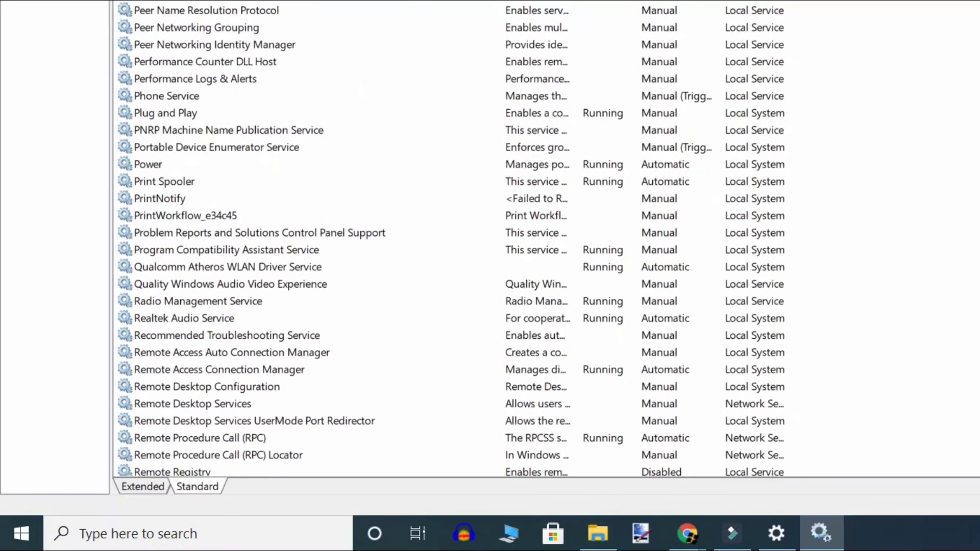
scroll(529, 343, "down", 15)
left_click(529, 343)
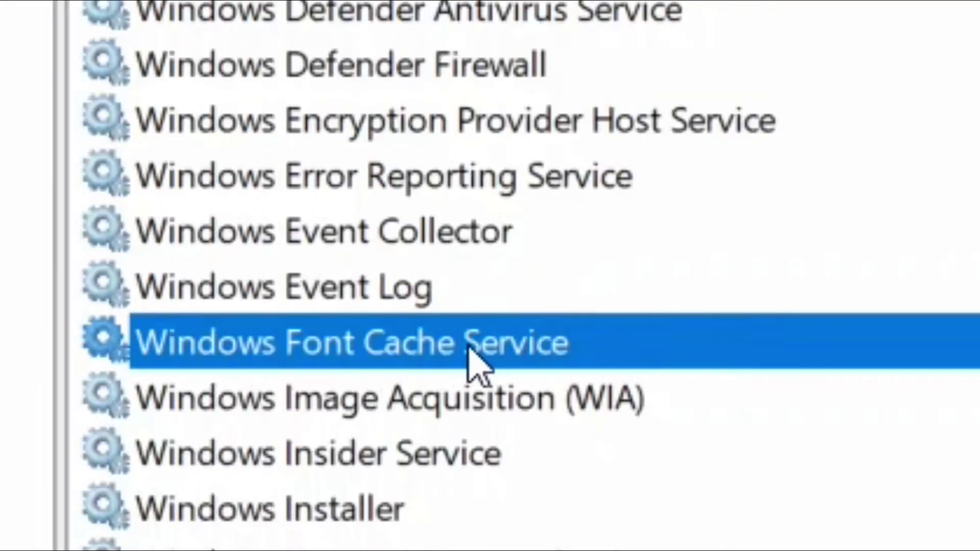
double_click(468, 350)
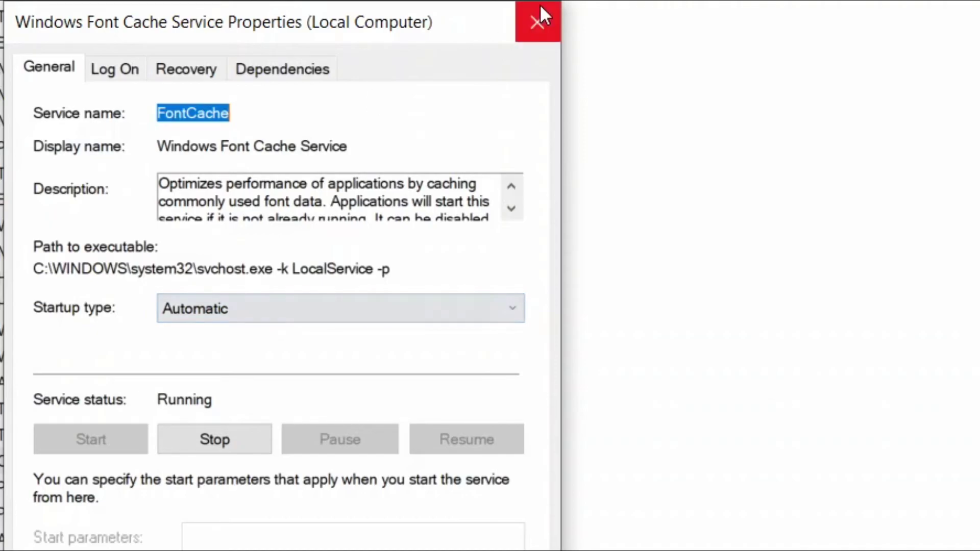
left_click(537, 24)
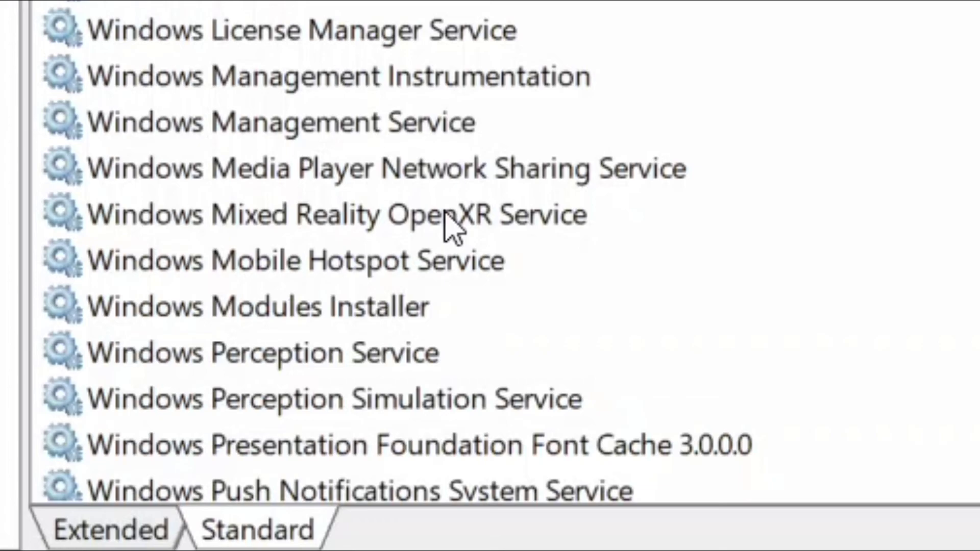
Select the Windows Presentation Foundation Font Cache 3.0.0.0 service and open its Properties
left_click(417, 455)
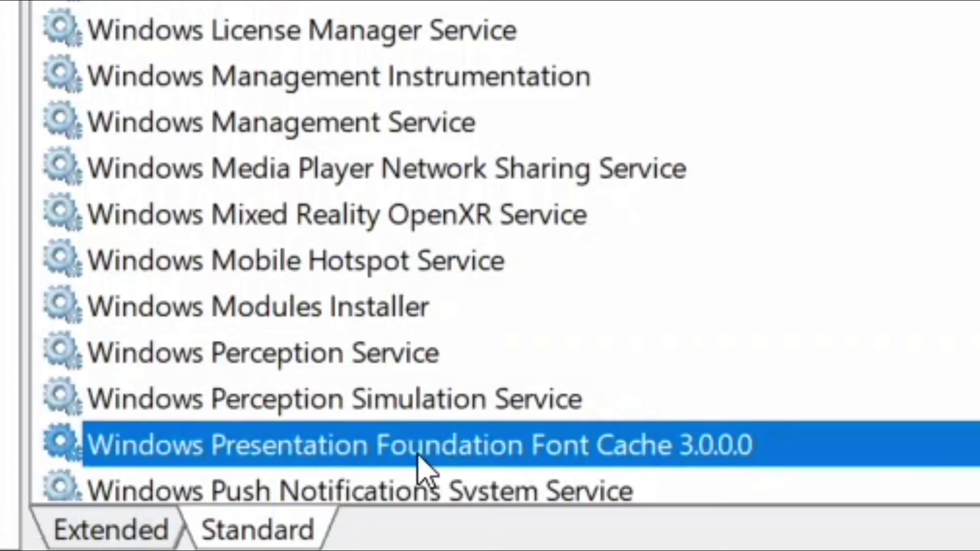
double_click(497, 465)
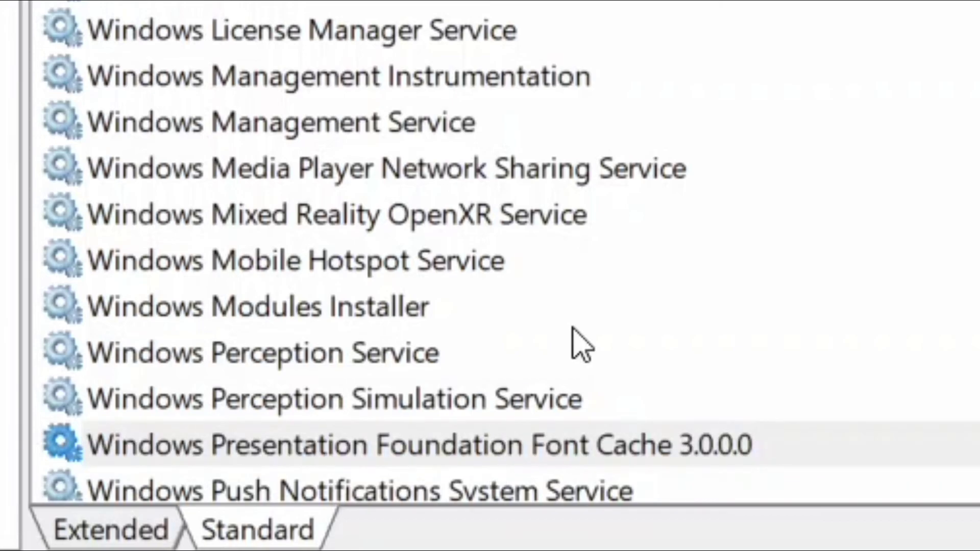